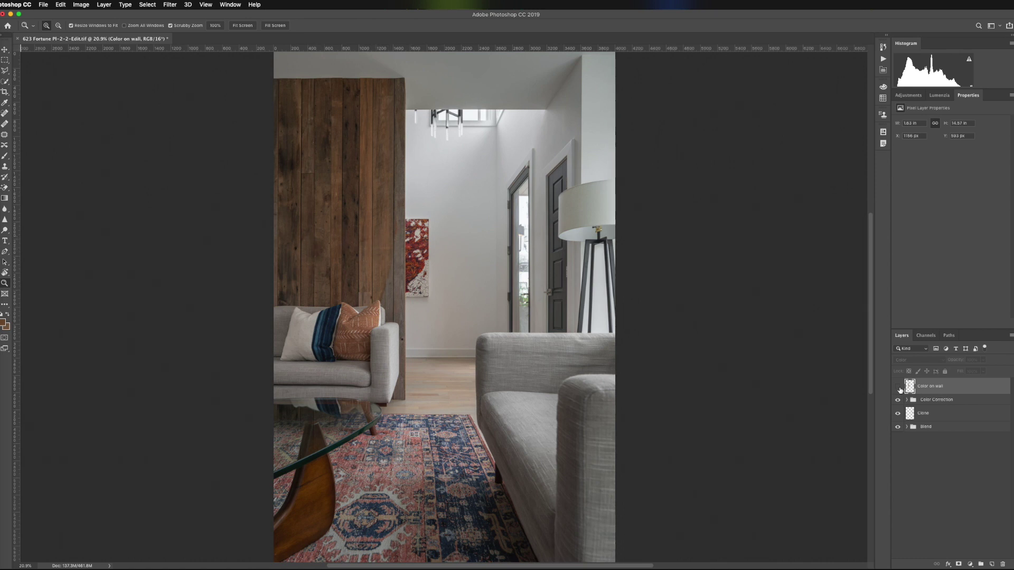
Turn the Color on wall layer's visibility on over the wood accent wall.
left_click(898, 387)
Hide Color on wall, then add a new Layer 1 set to Color blend mode.
left_click(898, 388)
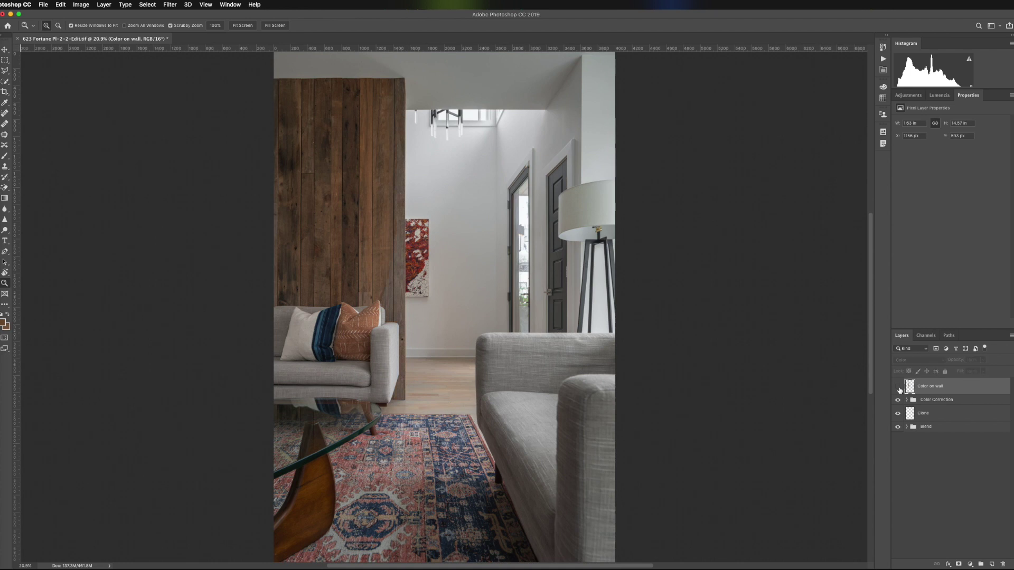
left_click(993, 564)
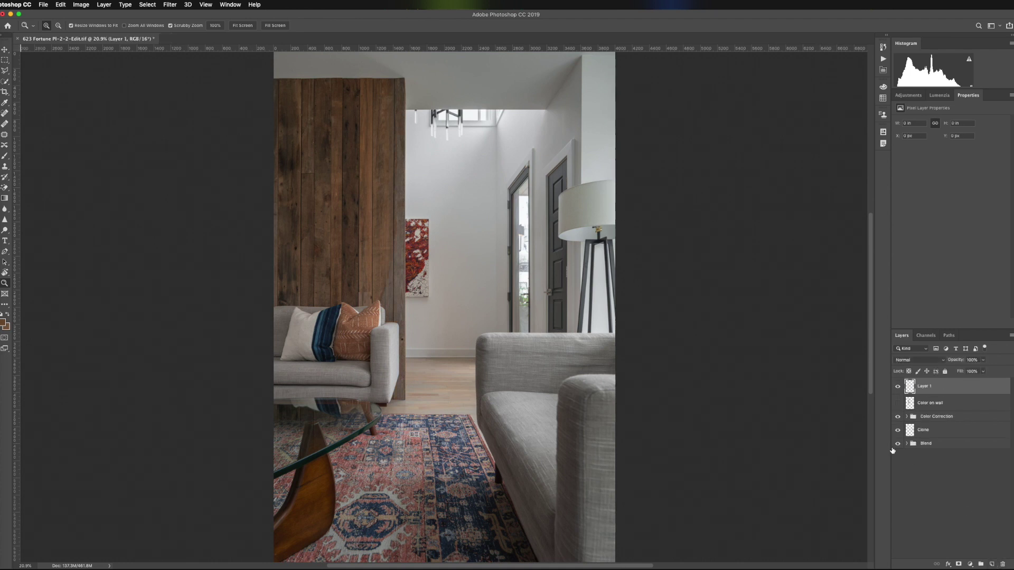
left_click(904, 361)
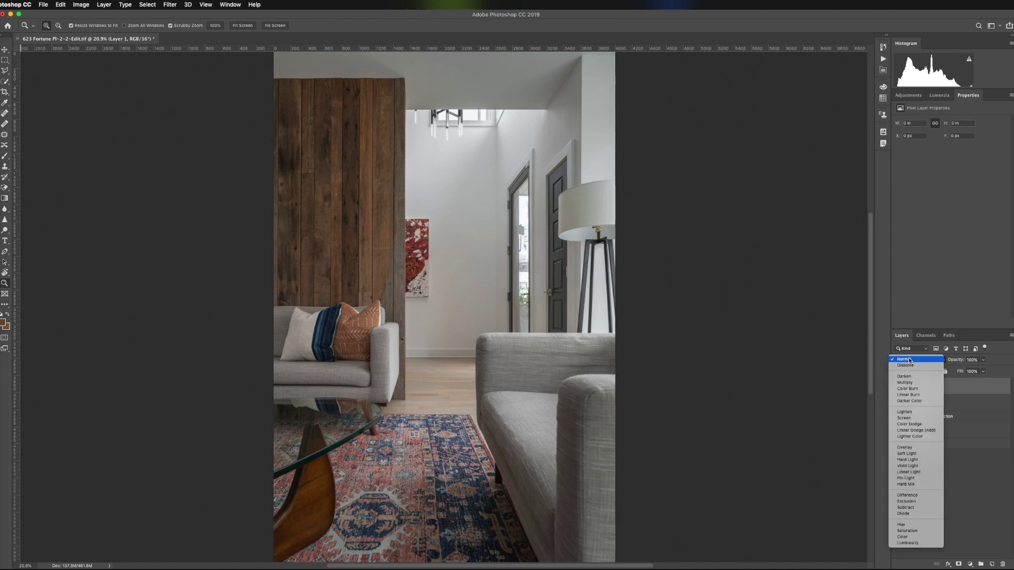
left_click(908, 537)
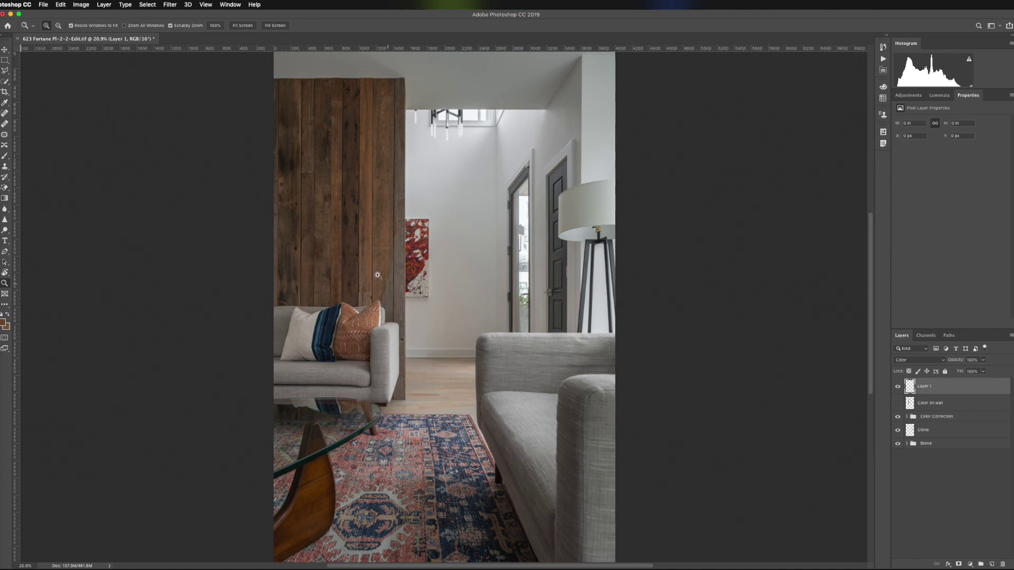
mouse_move(392, 282)
left_mouse_down()
mouse_move(428, 311)
mouse_move(383, 245)
left_mouse_up()
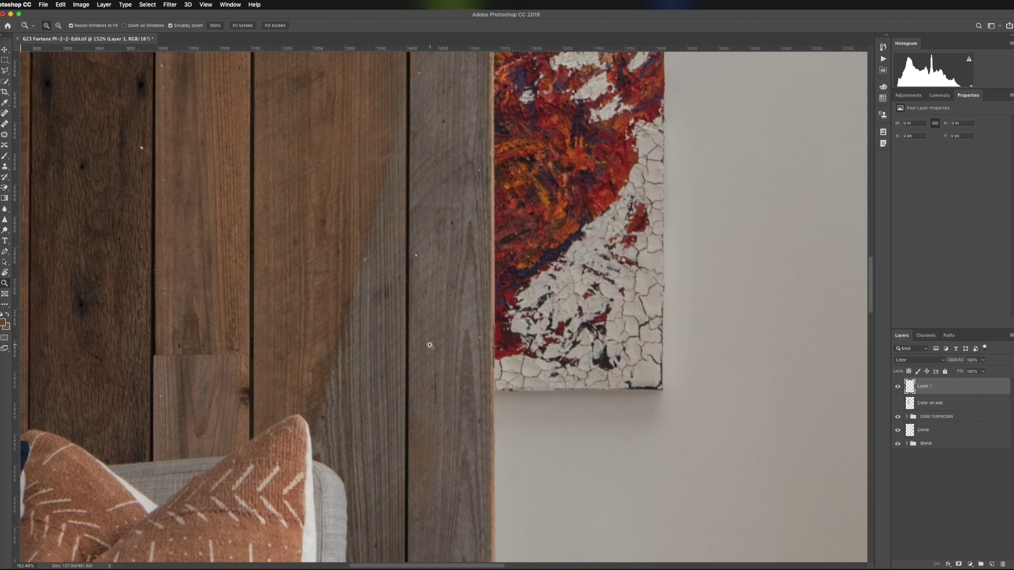
left_click_drag(430, 346, 401, 311)
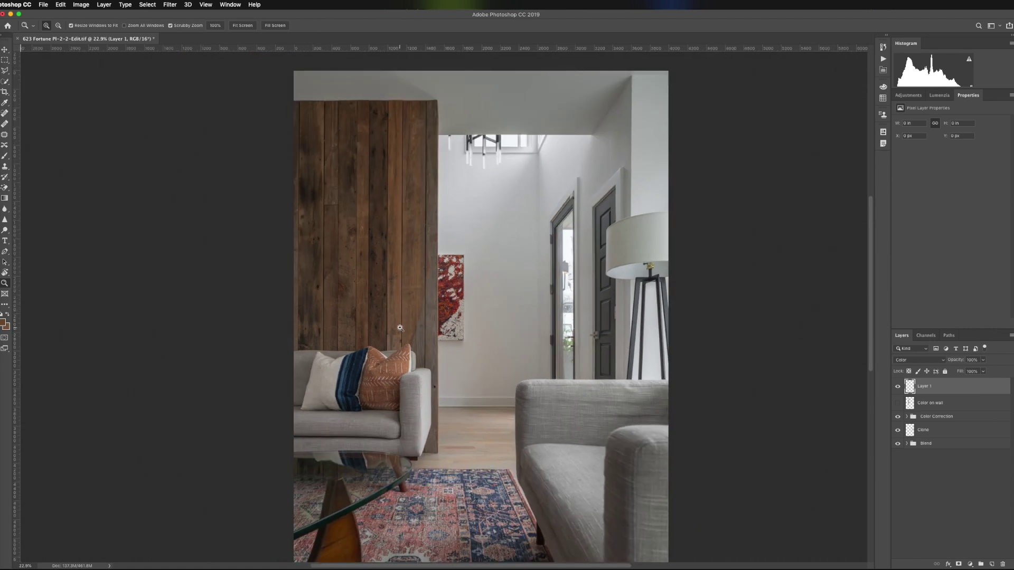
Load the Wall Selection channel and inspect its edge beside the sofa.
left_click(150, 5)
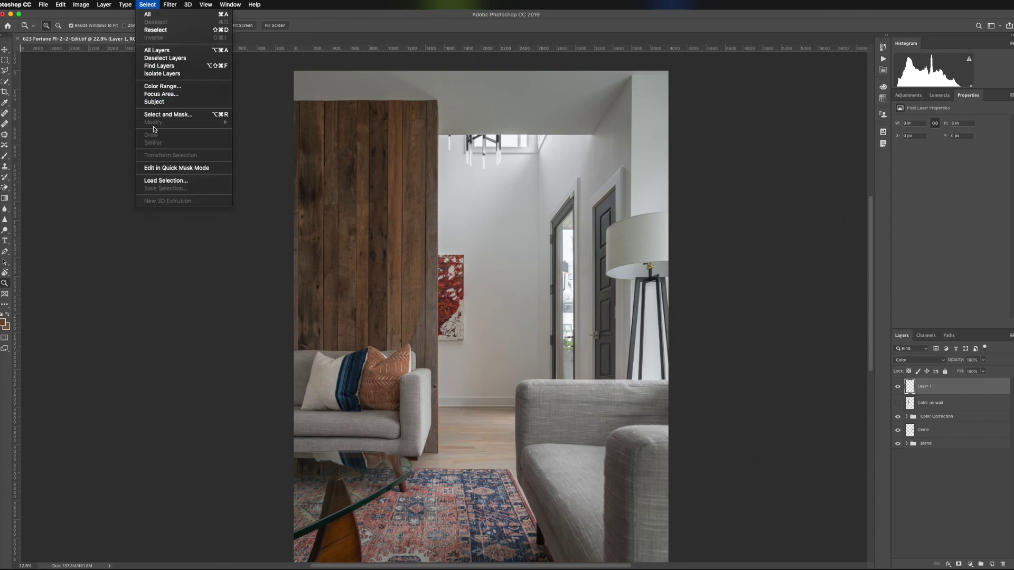
left_click(168, 180)
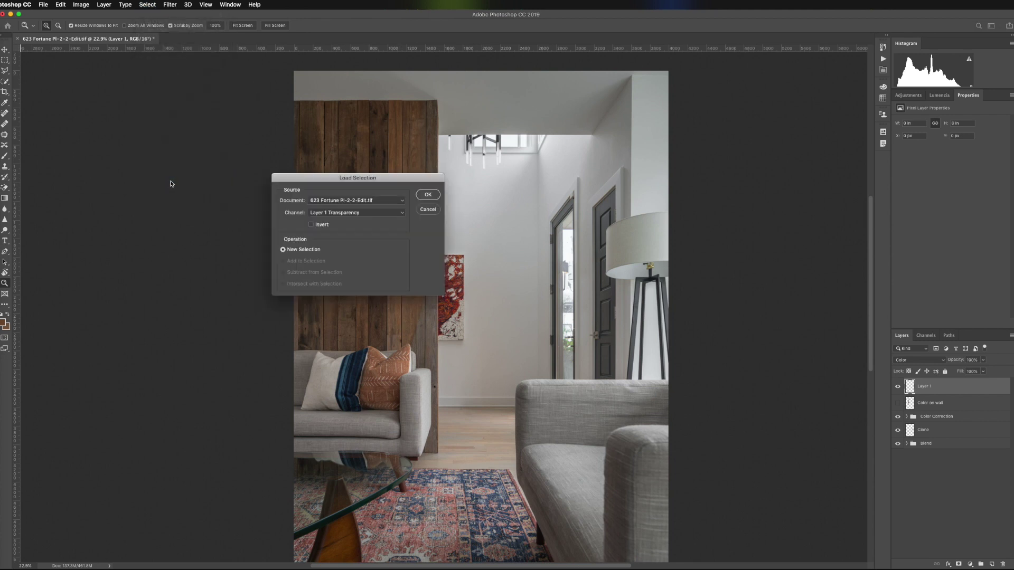
left_click(359, 214)
left_click(350, 224)
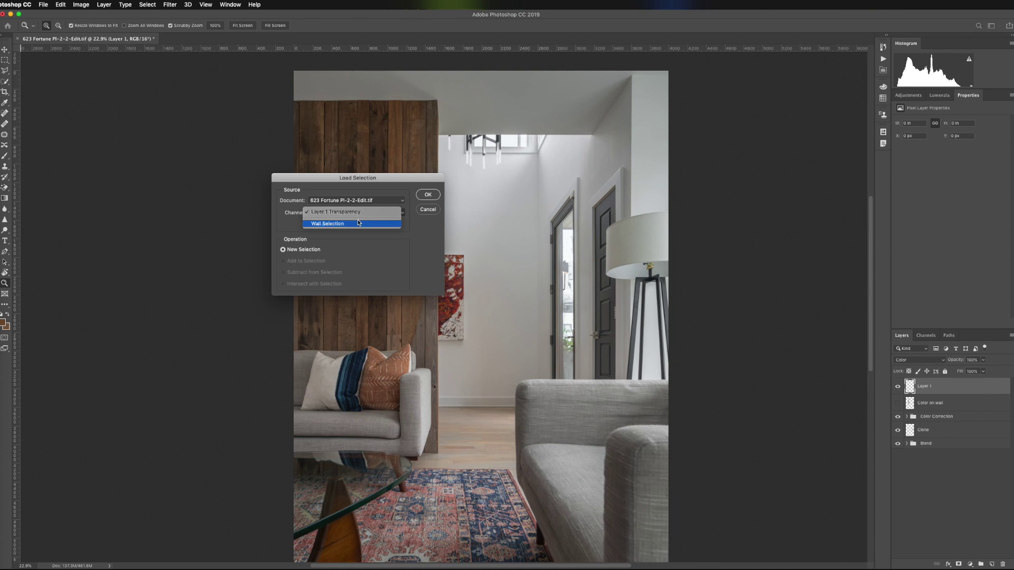
left_click(436, 197)
left_click_drag(434, 348, 456, 374)
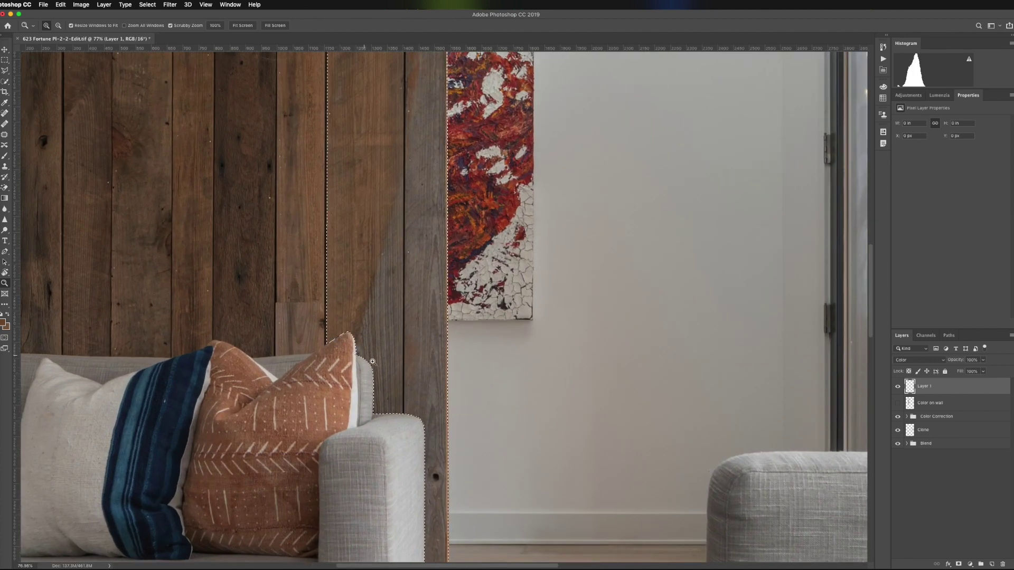
left_click_drag(446, 455, 476, 274)
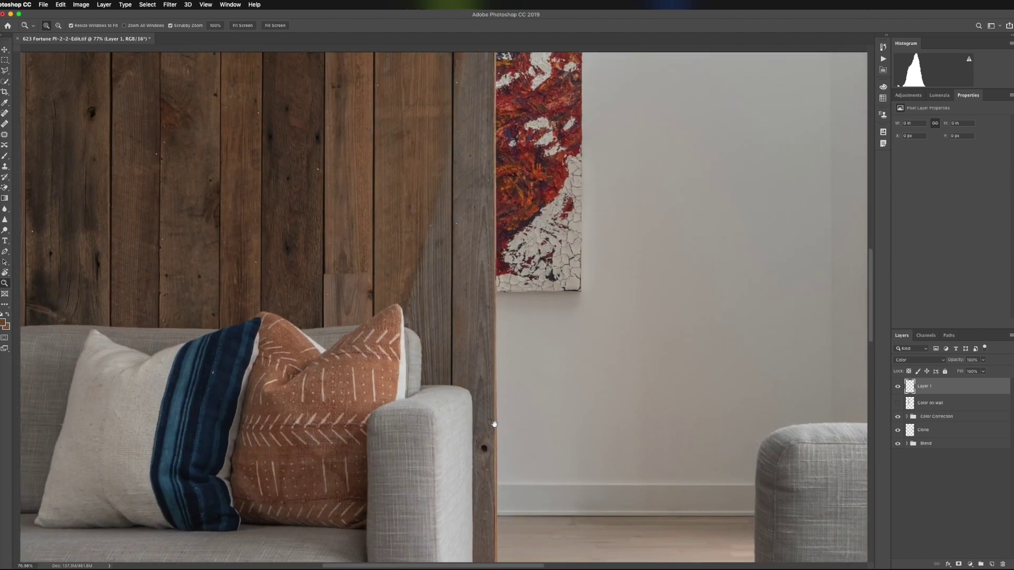
left_click_drag(491, 423, 455, 394)
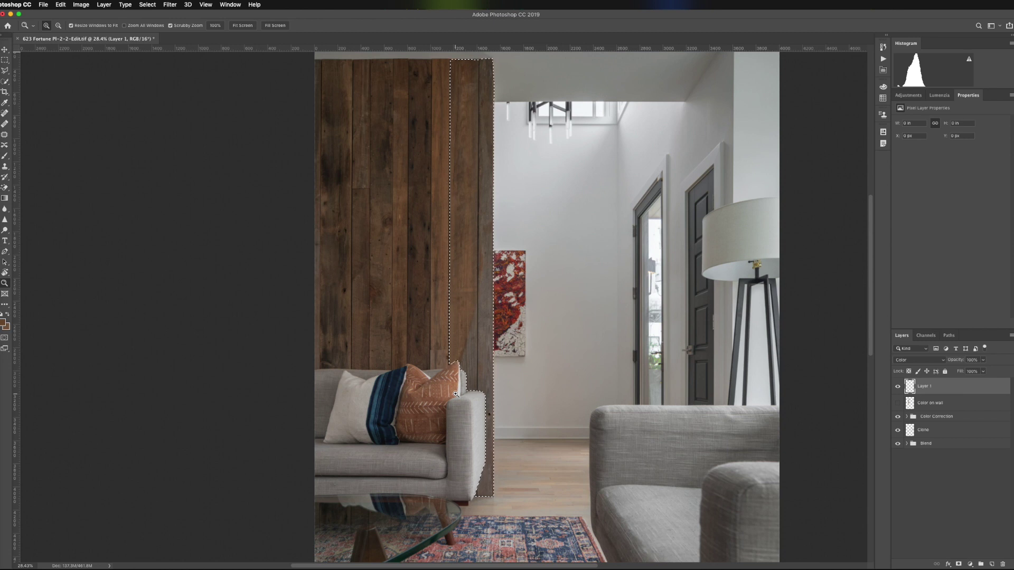
Sample a brown and brush it over the selected grey strip with an enlarged brush.
key("i")
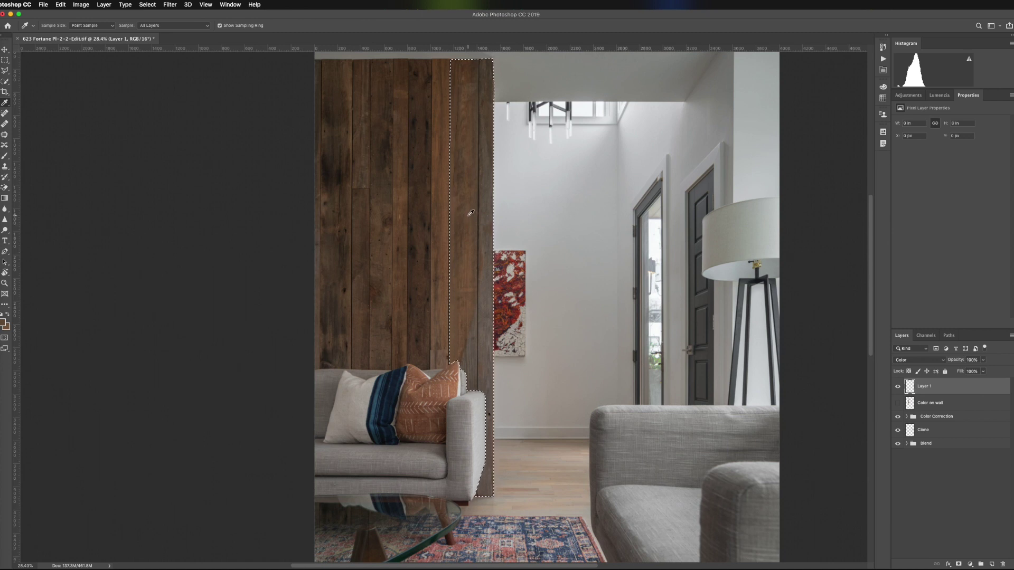
key("b")
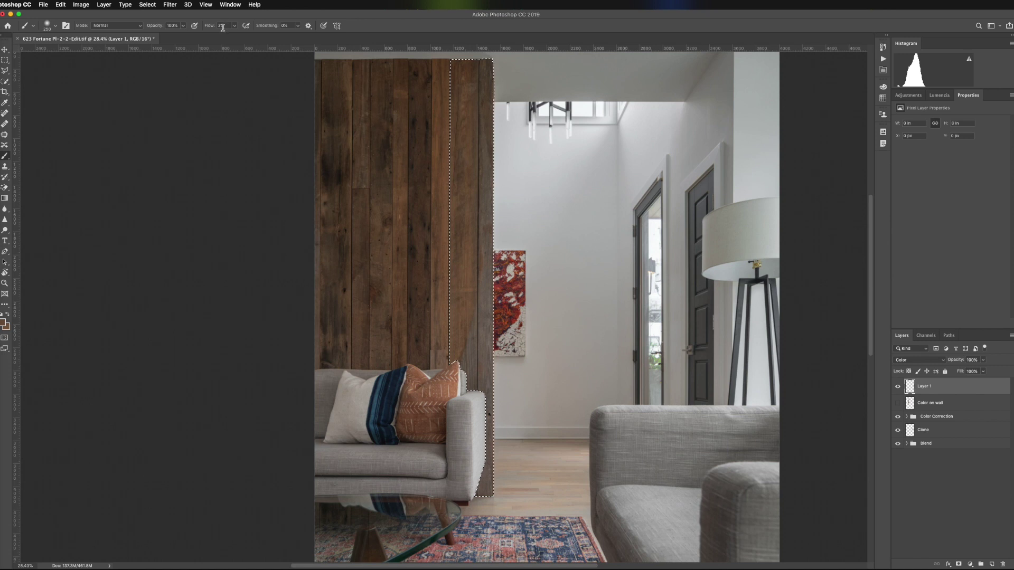
key("bracketright")
key("bracketright")
key("bracketright")
key("bracketright")
key("bracketright")
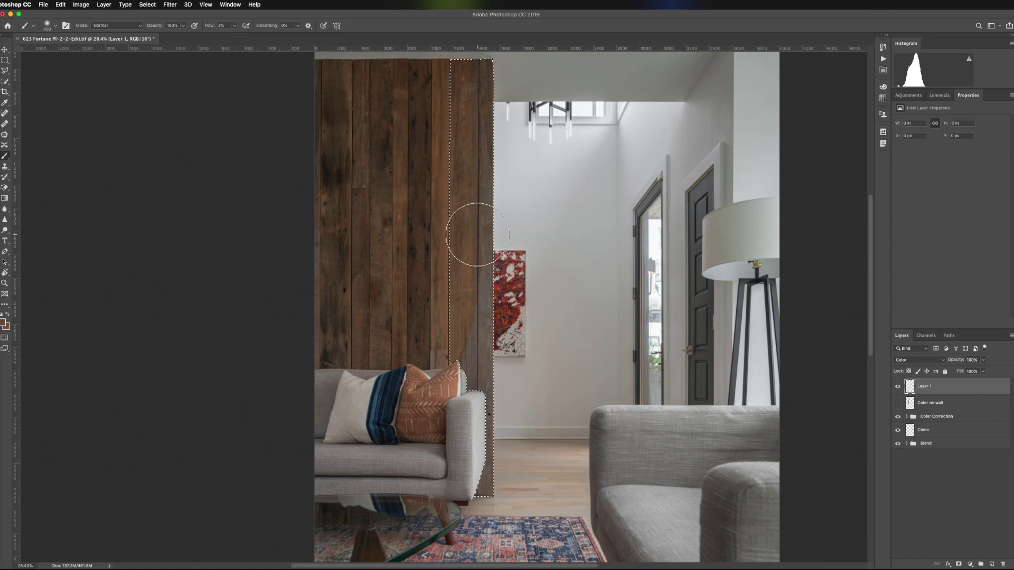
left_click_drag(479, 366, 478, 340)
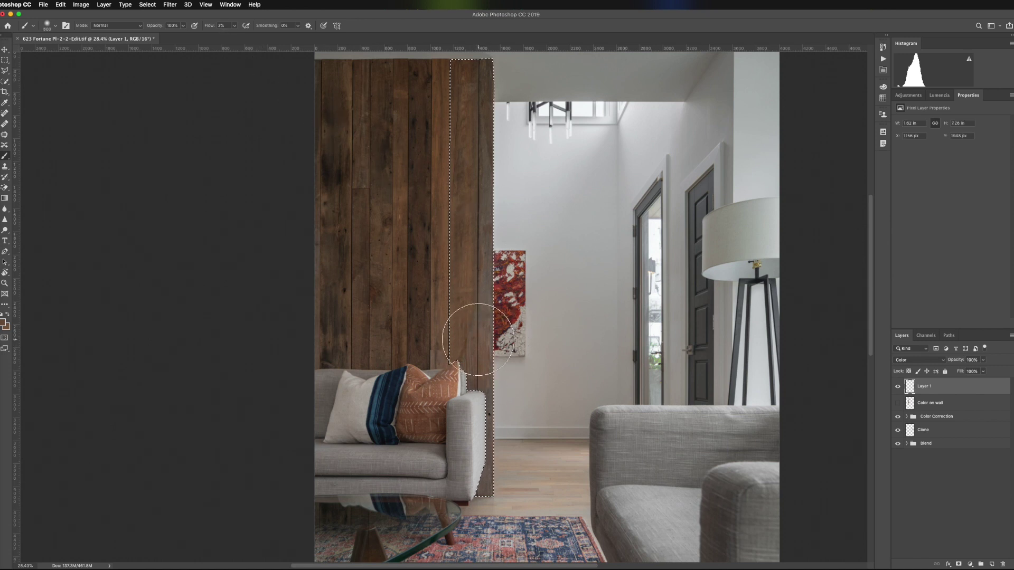
left_click_drag(475, 277, 476, 112)
left_click_drag(481, 449, 481, 476)
left_click_drag(482, 145, 464, 90)
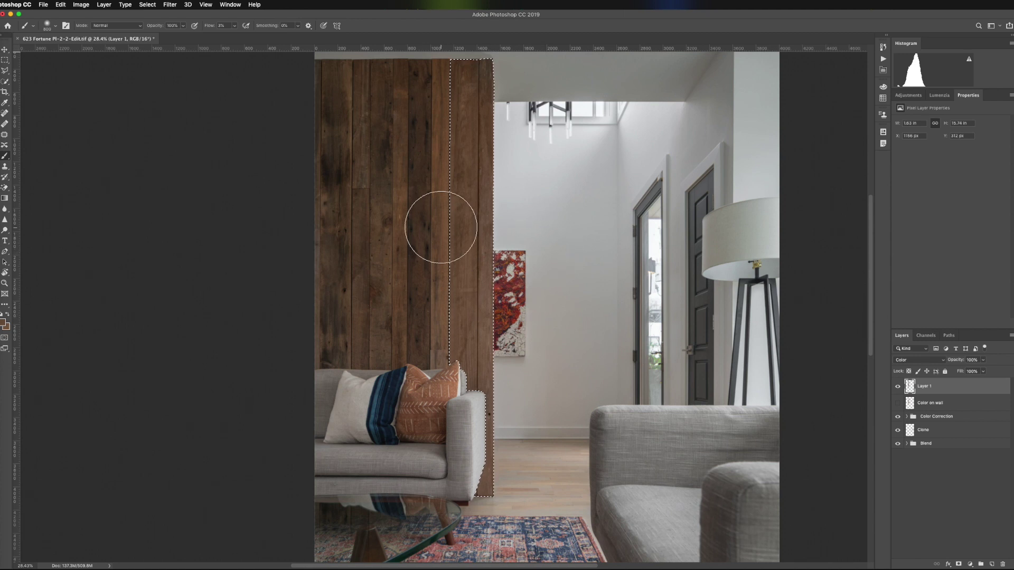
Resample the darker planks' brown and build up paint along the strip with a ~150 brush.
key("i")
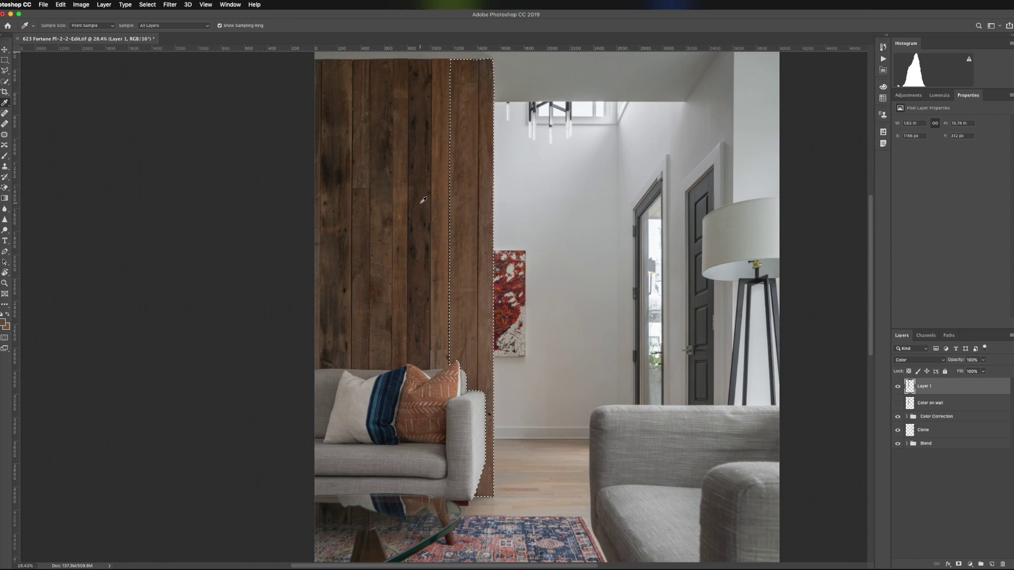
left_click(419, 198)
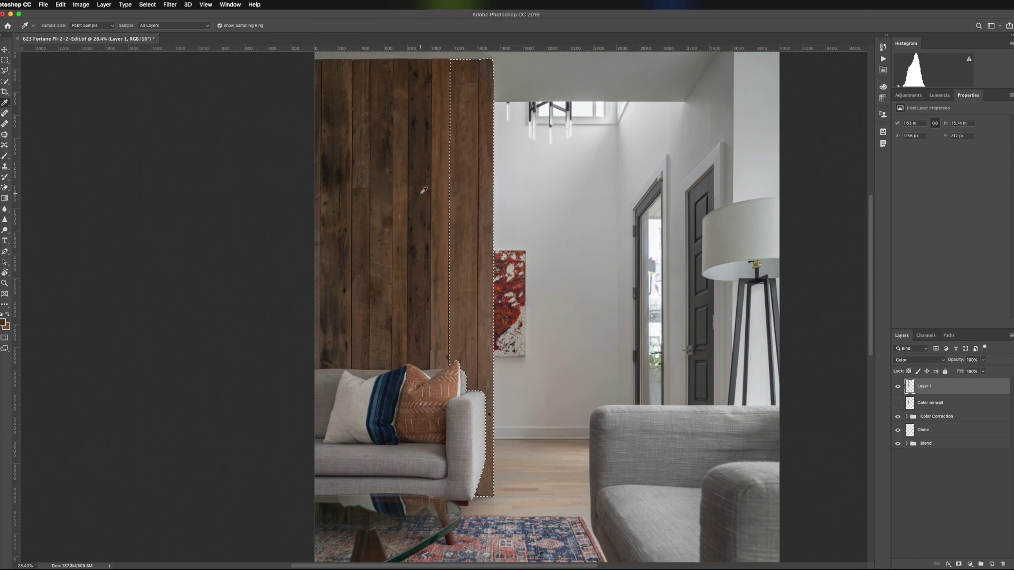
key("b")
key("bracketleft")
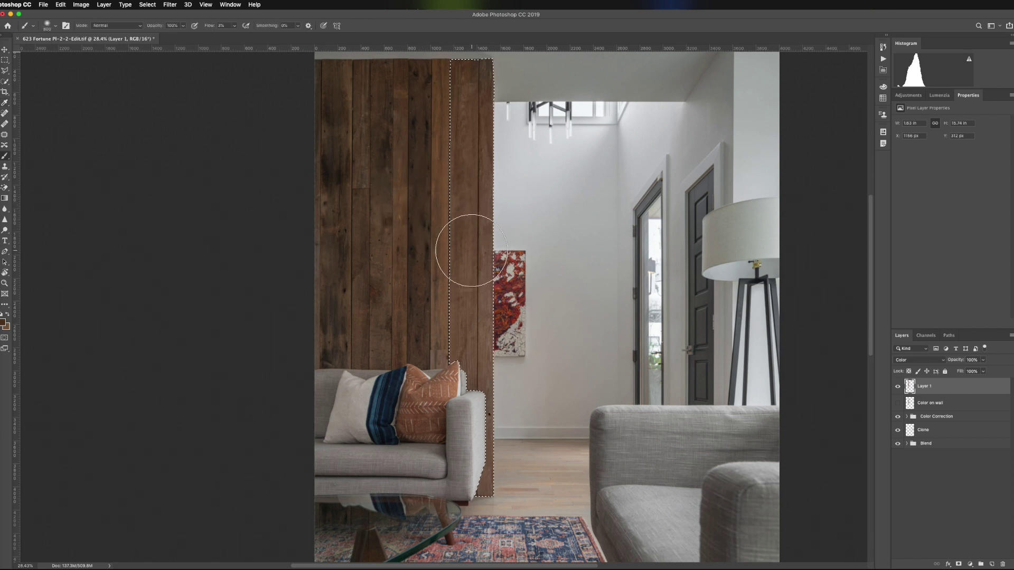
key("bracketleft")
key("bracketleft")
key("bracketleft")
key("bracketleft")
key("bracketleft")
key("bracketleft")
mouse_move(462, 189)
left_mouse_down()
mouse_move(459, 165)
mouse_move(457, 224)
mouse_move(462, 100)
mouse_move(468, 327)
left_mouse_up()
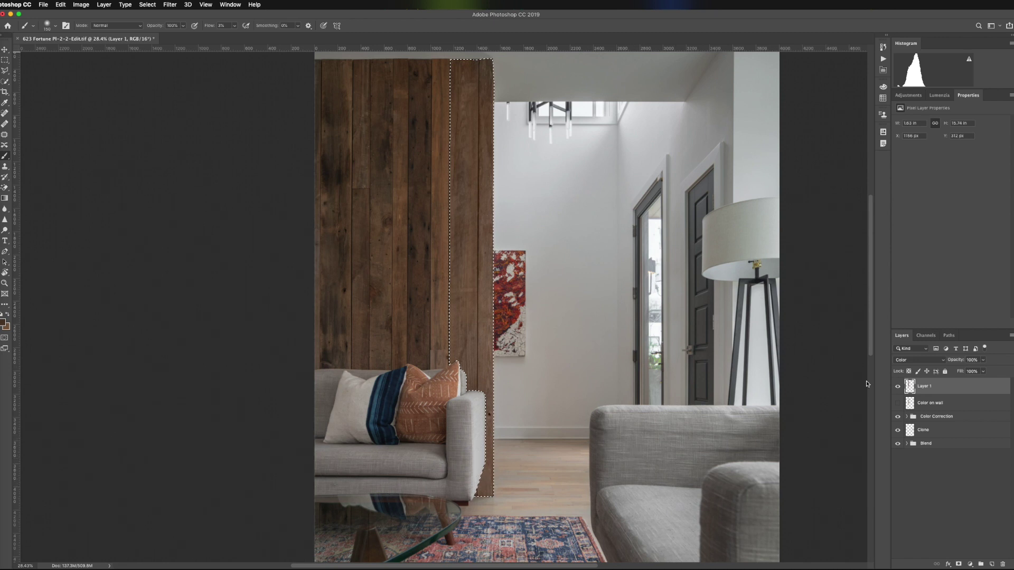
Toggle Layer 1 off and on repeatedly to compare the wall before and after.
left_click(898, 388)
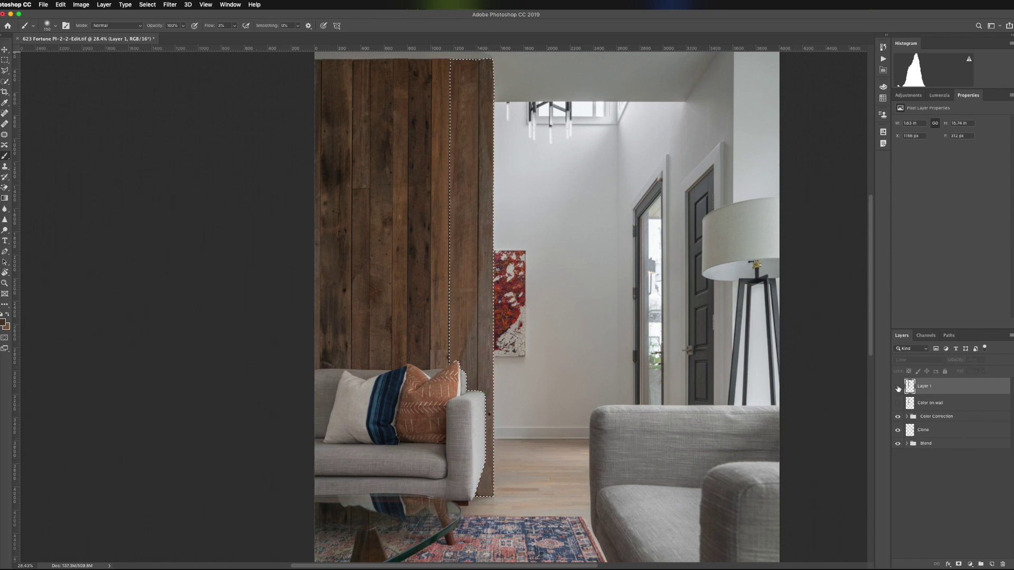
left_click(898, 388)
left_click(898, 388)
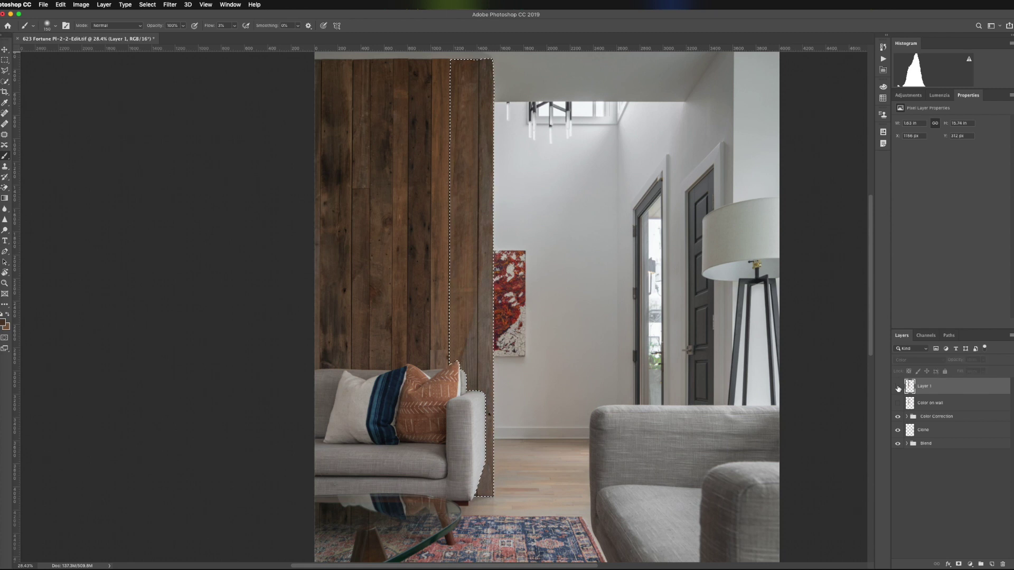
left_click(899, 388)
left_click(898, 388)
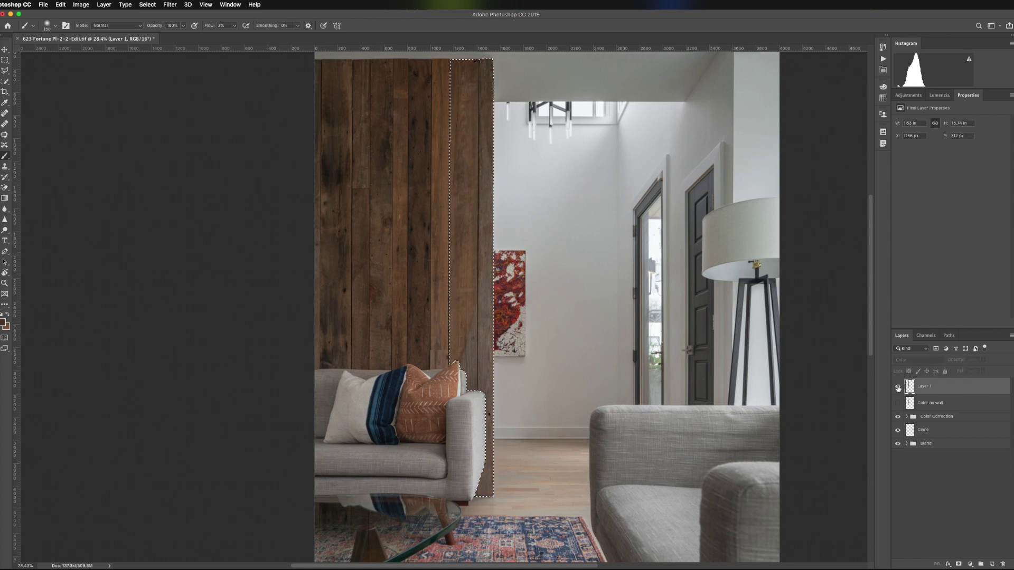
left_click(898, 388)
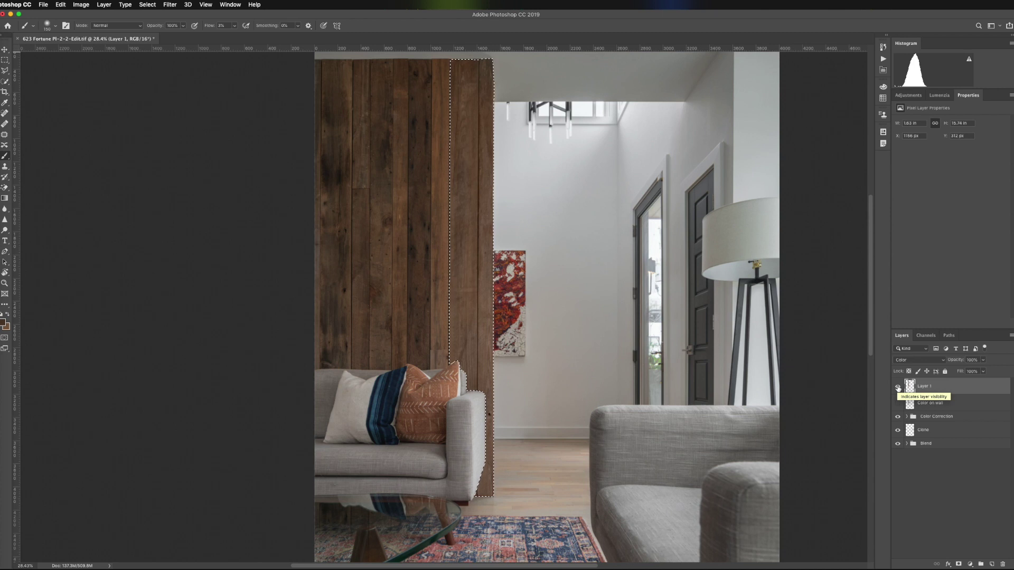
Lower Layer 1's opacity to about 87% and view the whole room without it.
left_click(982, 371)
left_click_drag(983, 370, 976, 373)
left_click(900, 388)
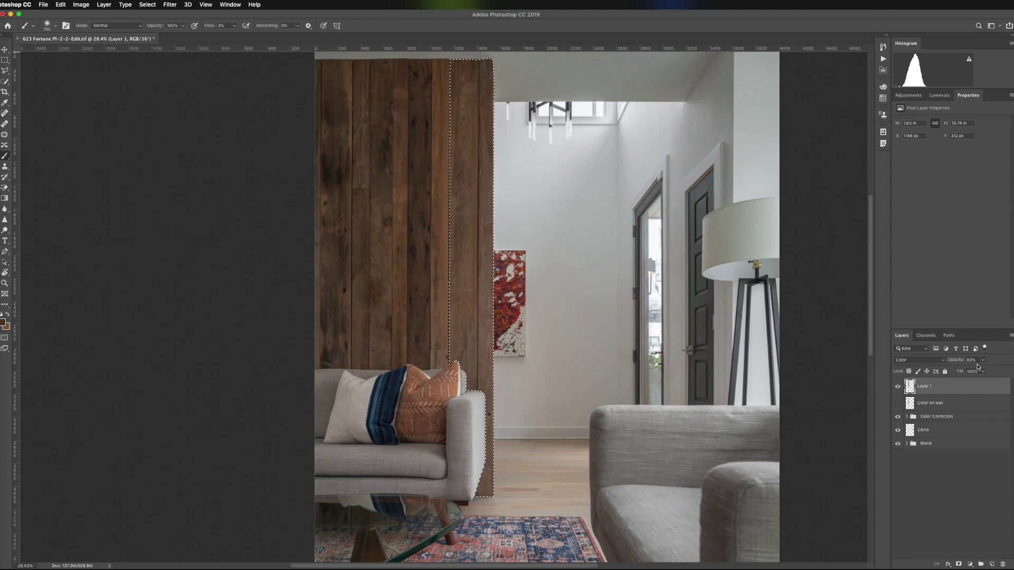
left_click(897, 388)
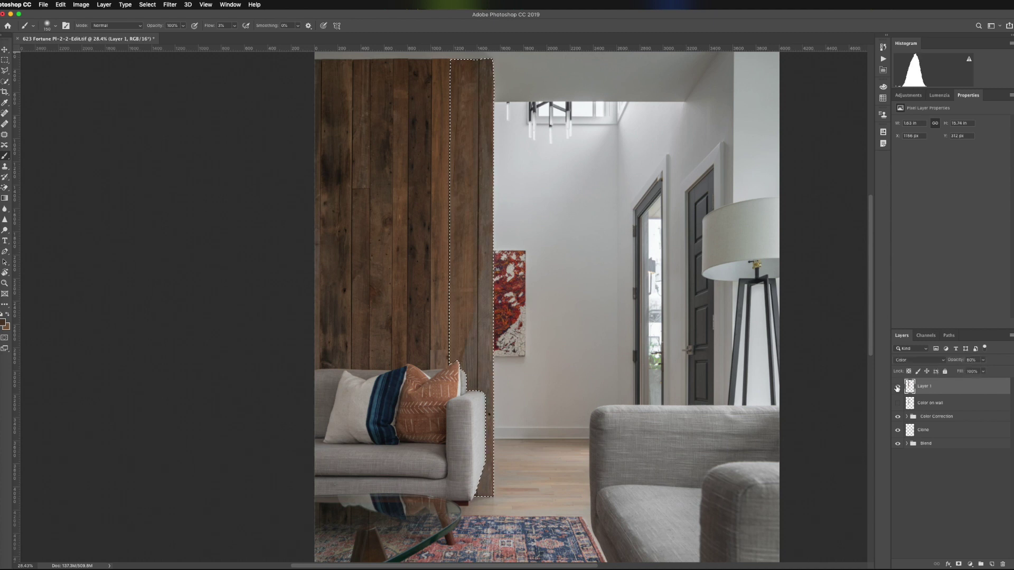
key("z")
left_click(593, 372, "alt")
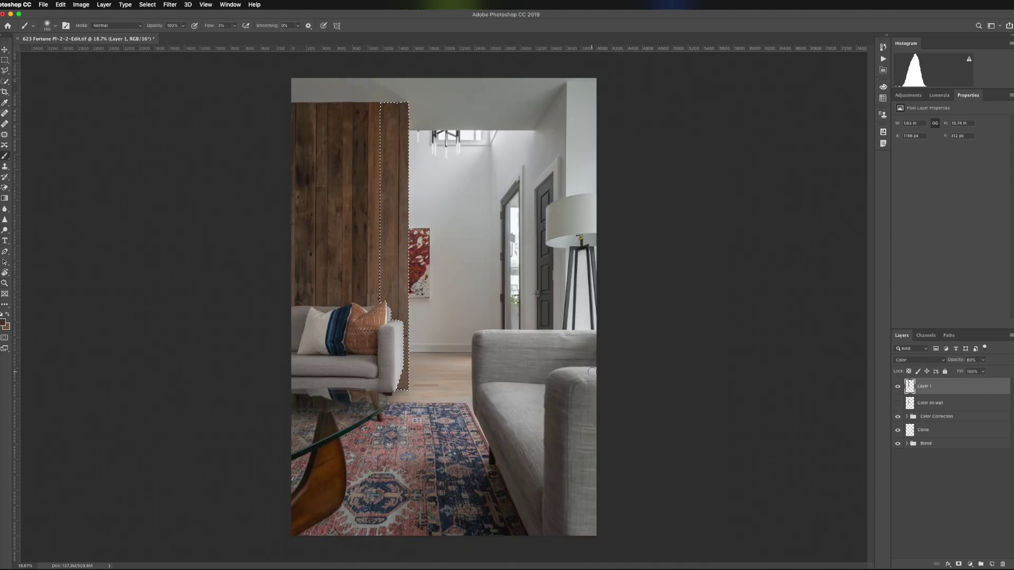
Adjust Layer 1's opacity to about 85% and compare with and without it again.
key("b")
left_click_drag(983, 360, 986, 373)
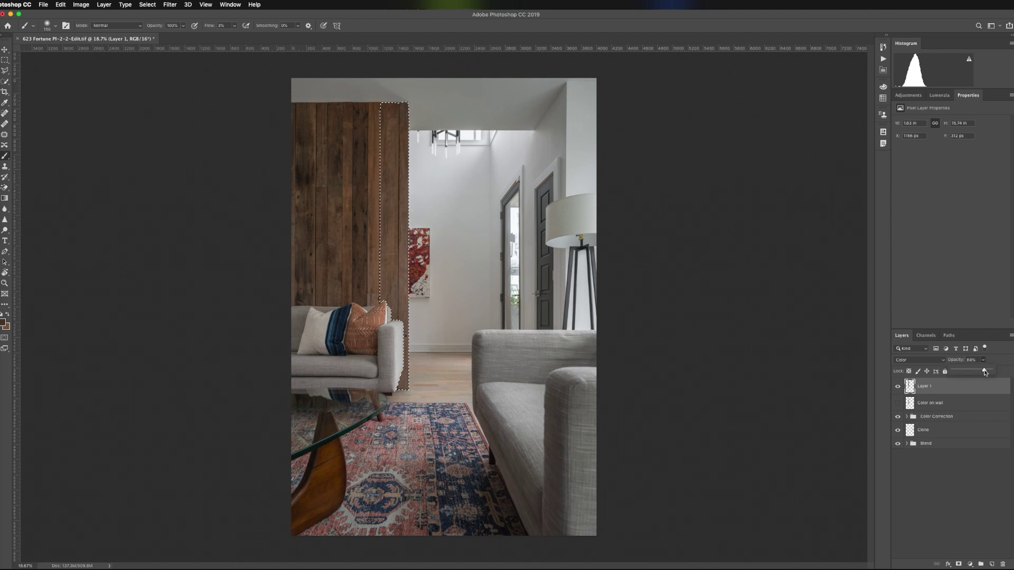
left_click(898, 387)
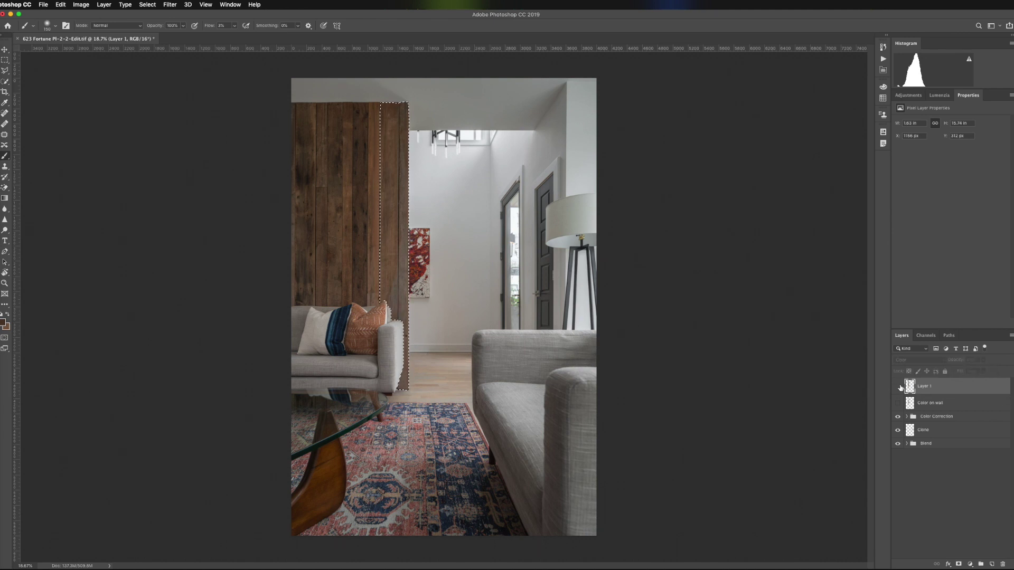
left_click(899, 386)
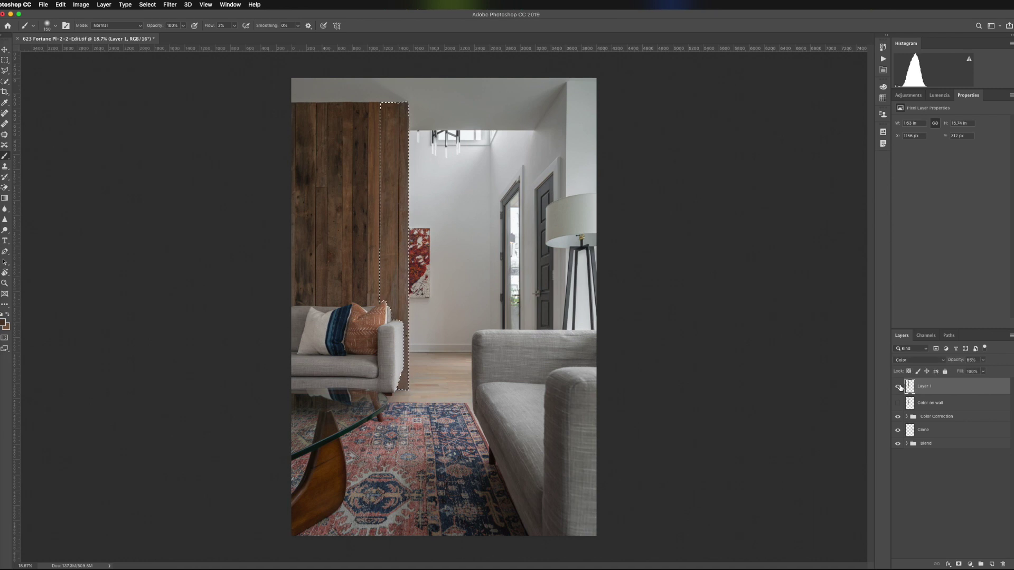
left_click(899, 387)
left_click(899, 387)
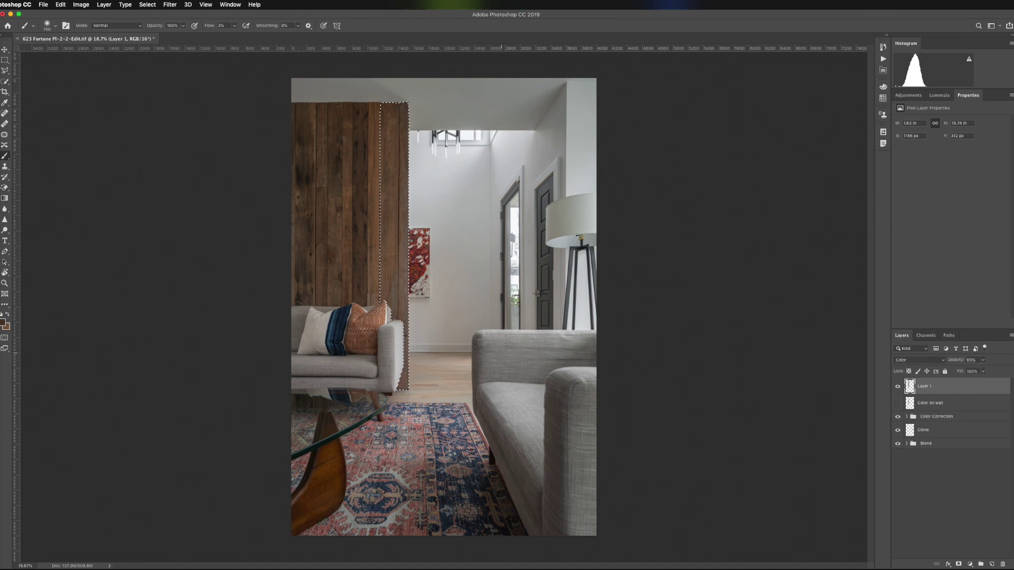
key("z")
mouse_move(445, 307)
left_mouse_down()
mouse_move(472, 318)
mouse_move(441, 311)
left_mouse_up()
Switch Layer 1 to Normal blending and raise its opacity to 100%.
key("b")
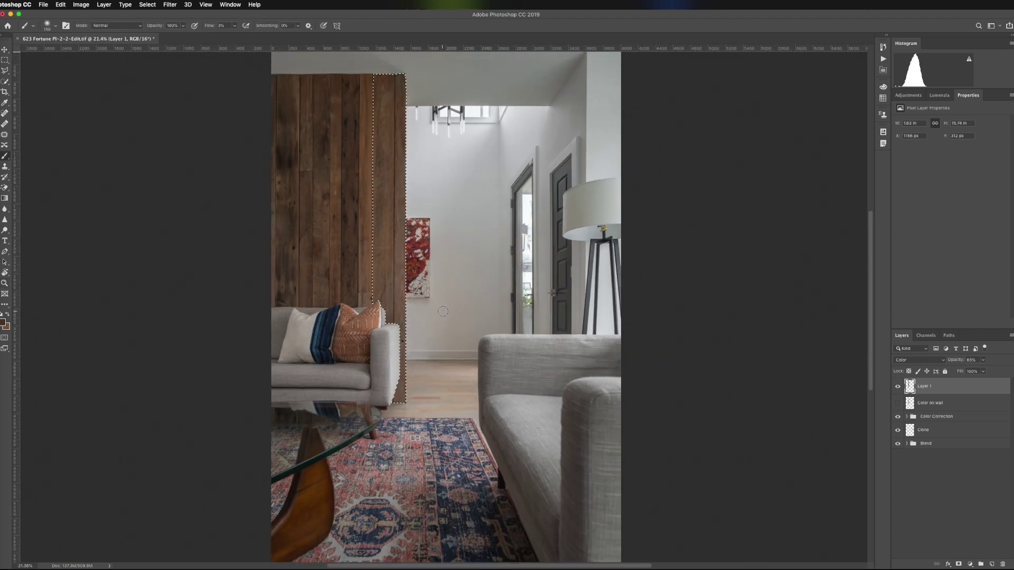
left_click(901, 360)
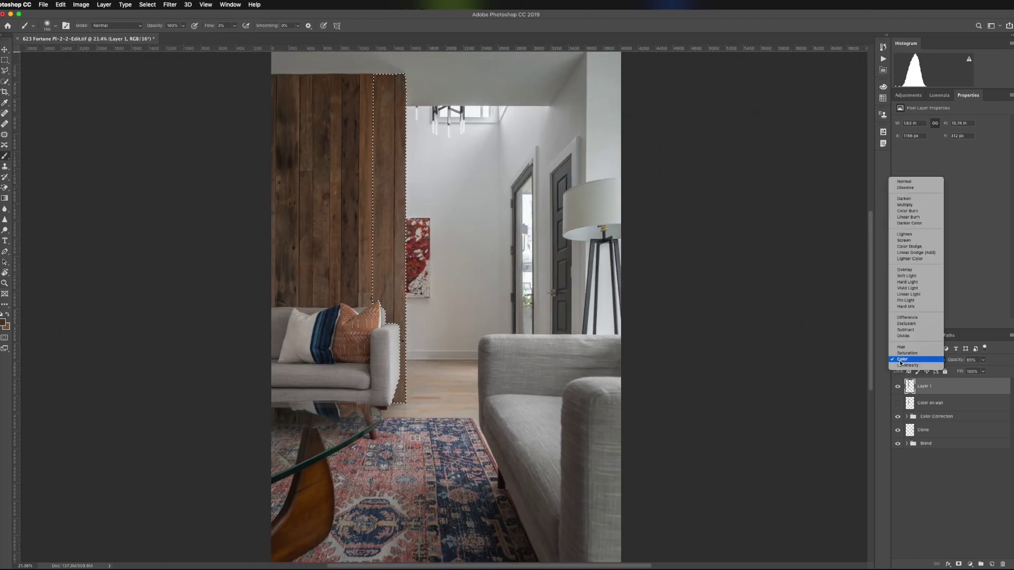
left_click(904, 181)
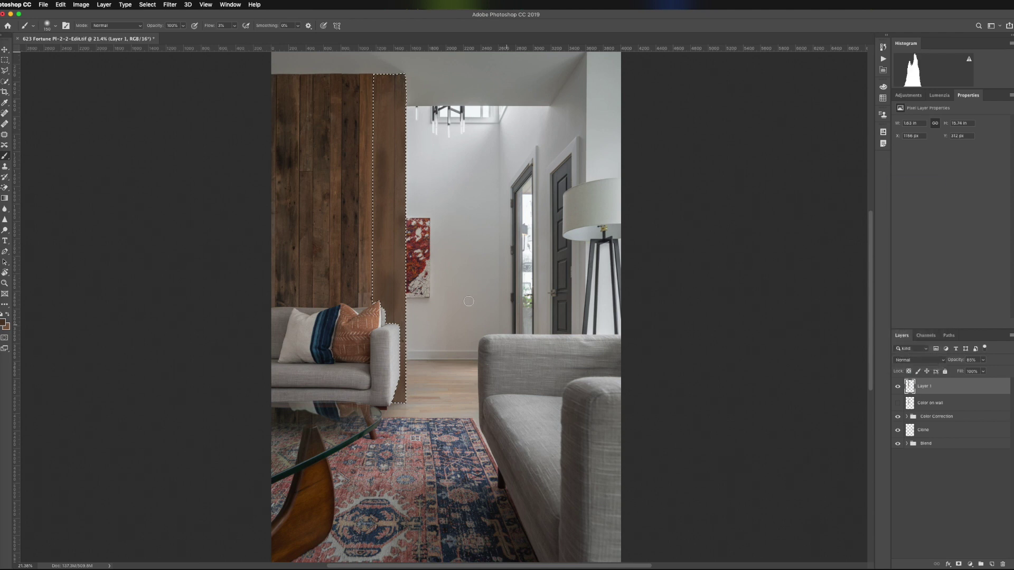
left_click(982, 360)
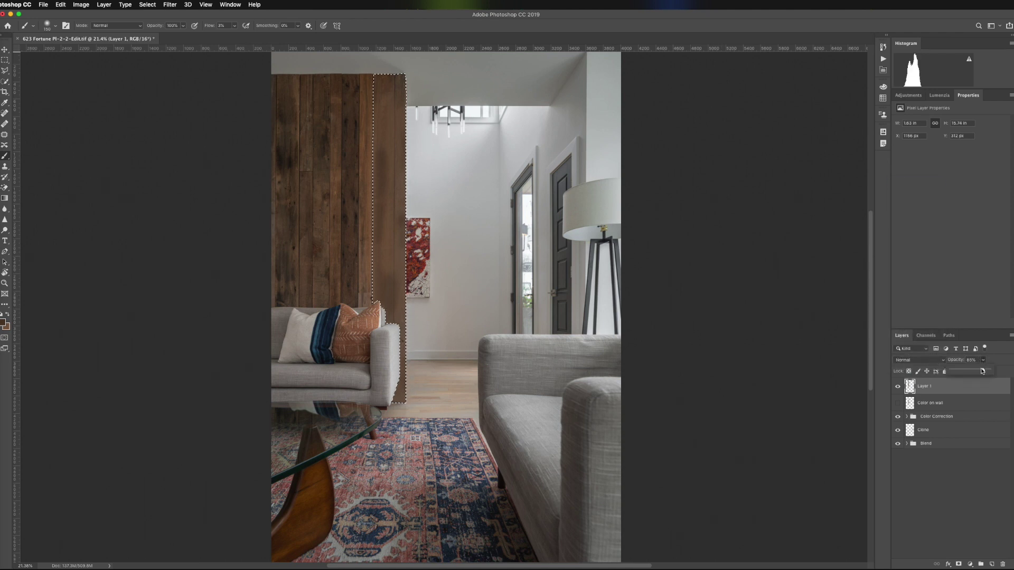
left_click_drag(981, 372, 993, 372)
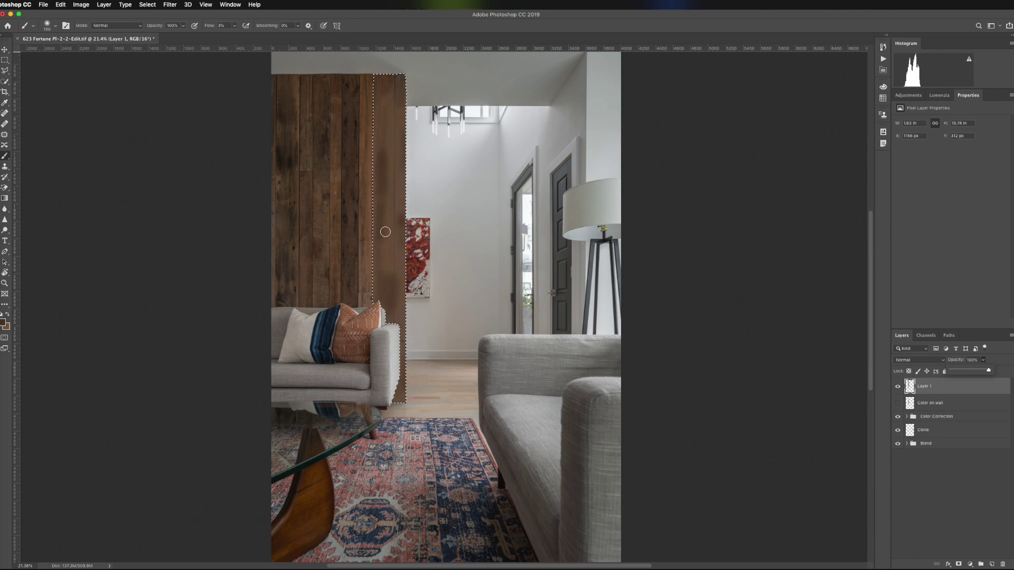
Return Layer 1 to Color blending and inspect the grain on the wall's right edge.
key("z")
mouse_move(379, 263)
left_mouse_down()
mouse_move(435, 278)
mouse_move(388, 278)
left_mouse_up()
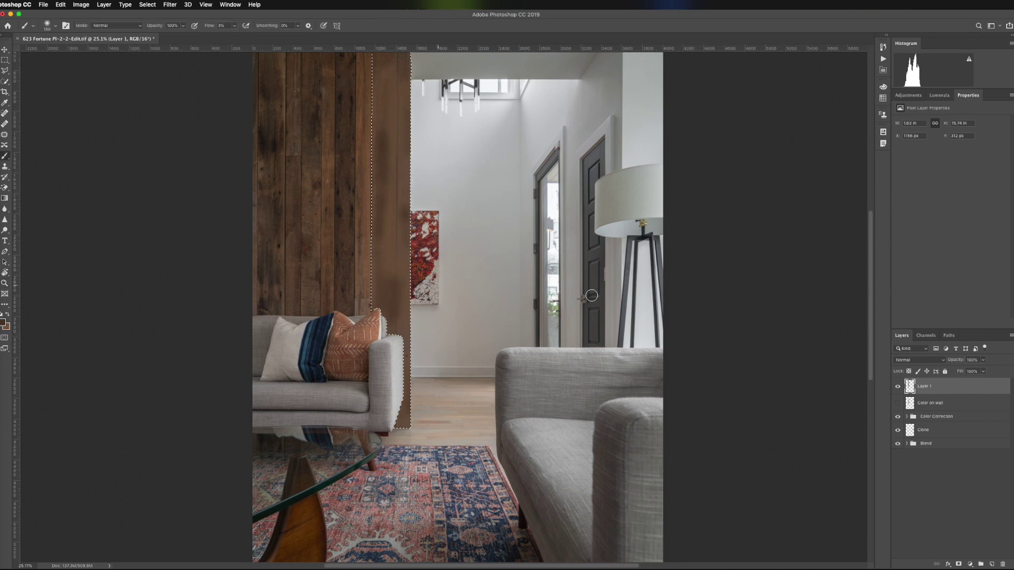
left_click(907, 361)
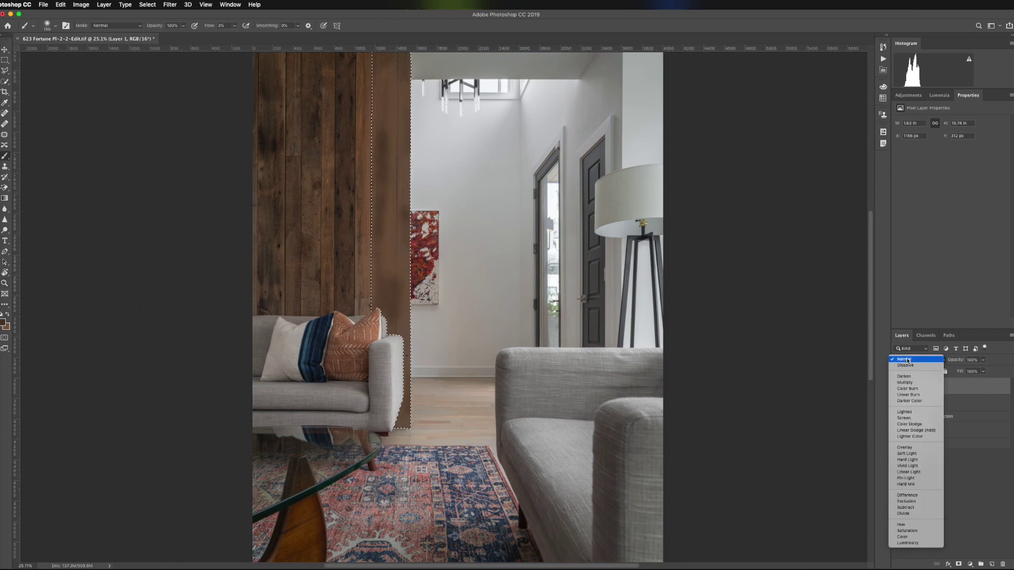
left_click(902, 538)
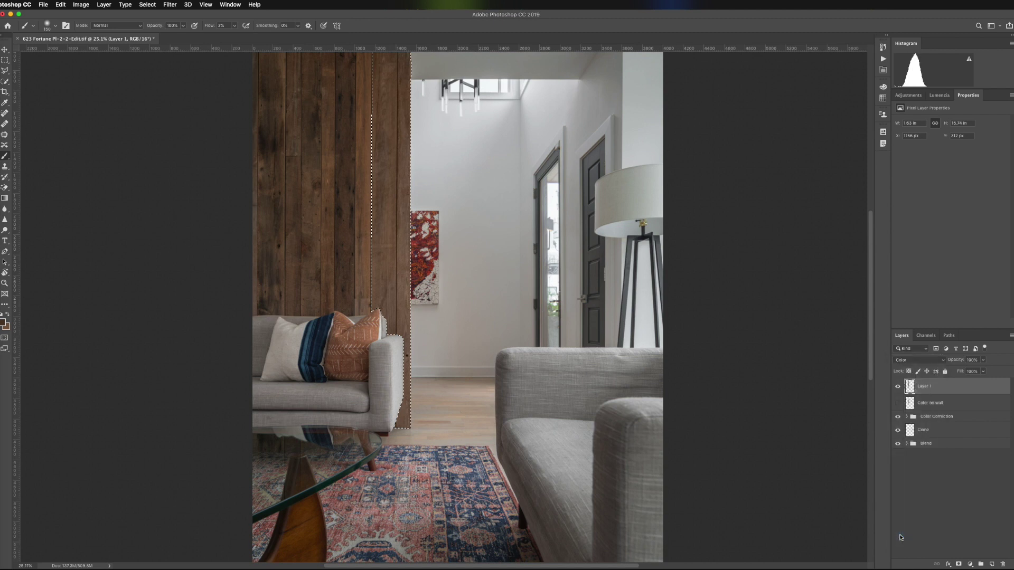
key("z")
left_click_drag(395, 232, 460, 235)
key("b")
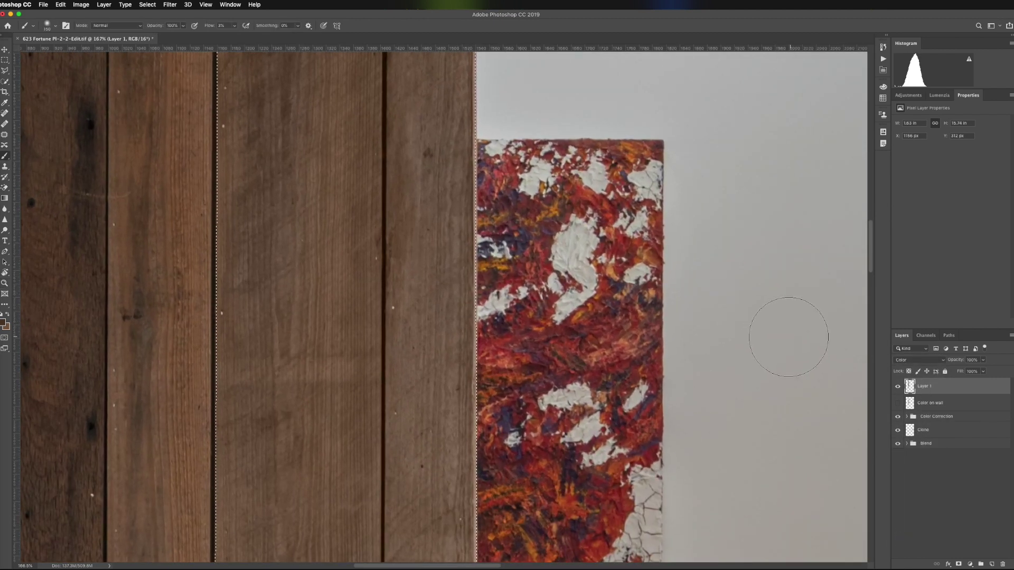
left_click(898, 387)
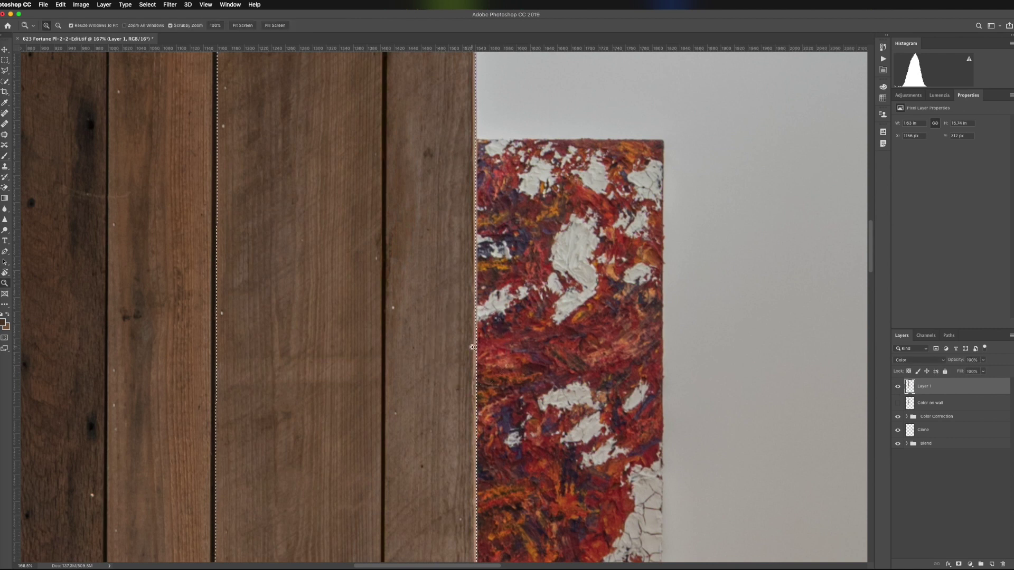
scroll(408, 344, "down", 10)
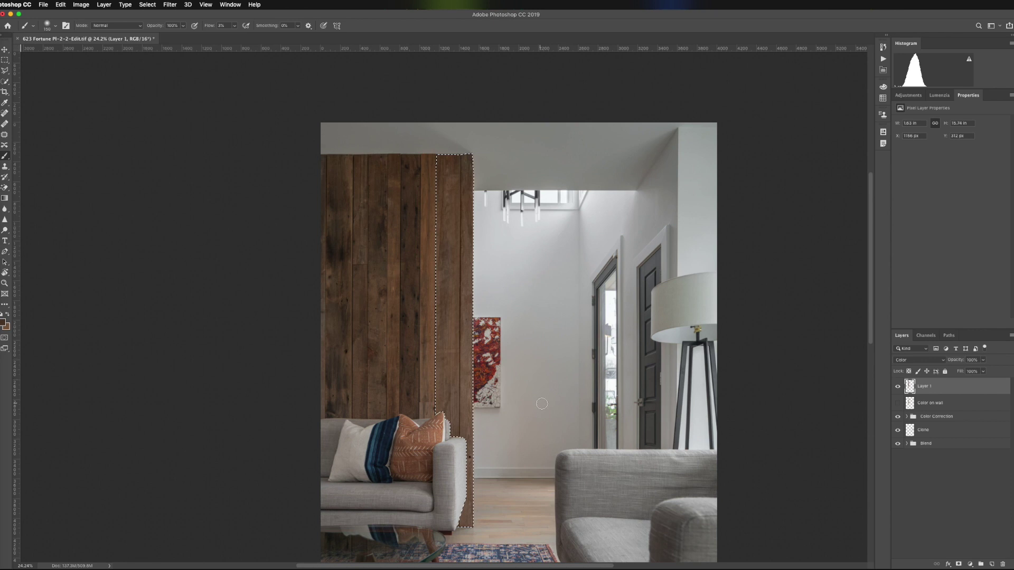
key("z")
scroll(524, 421, "down", 3)
key("b")
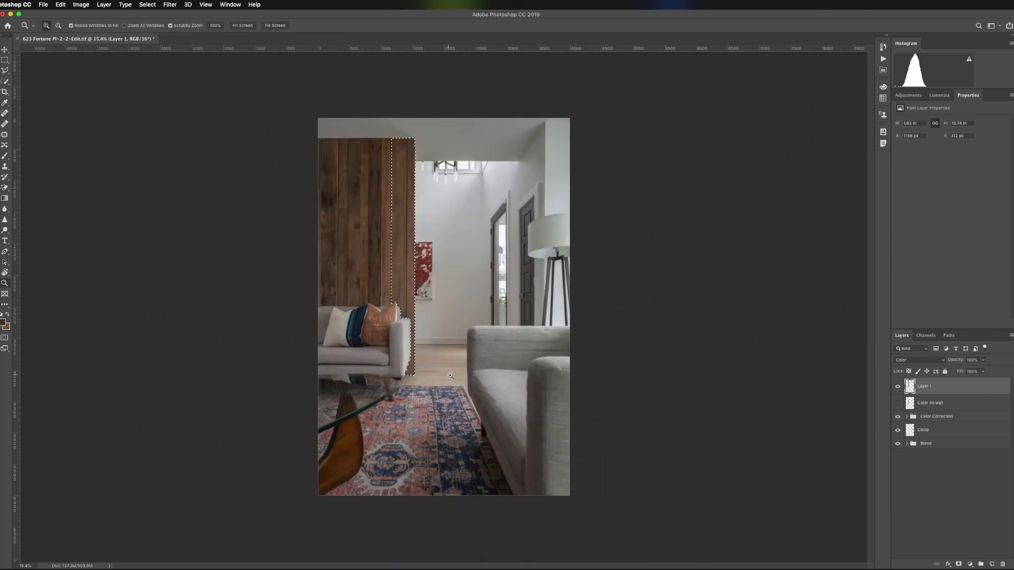
scroll(461, 382, "up", 3)
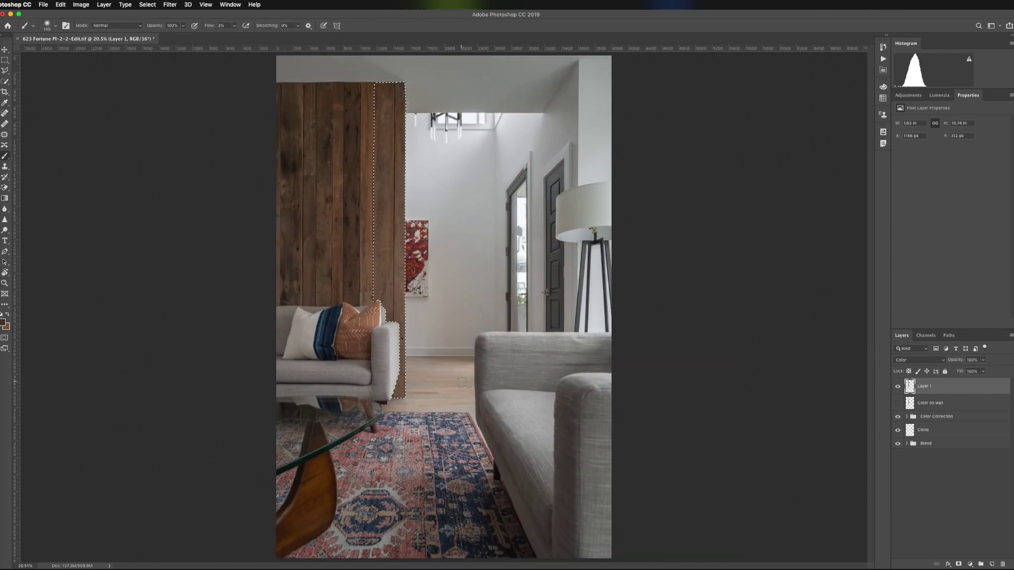